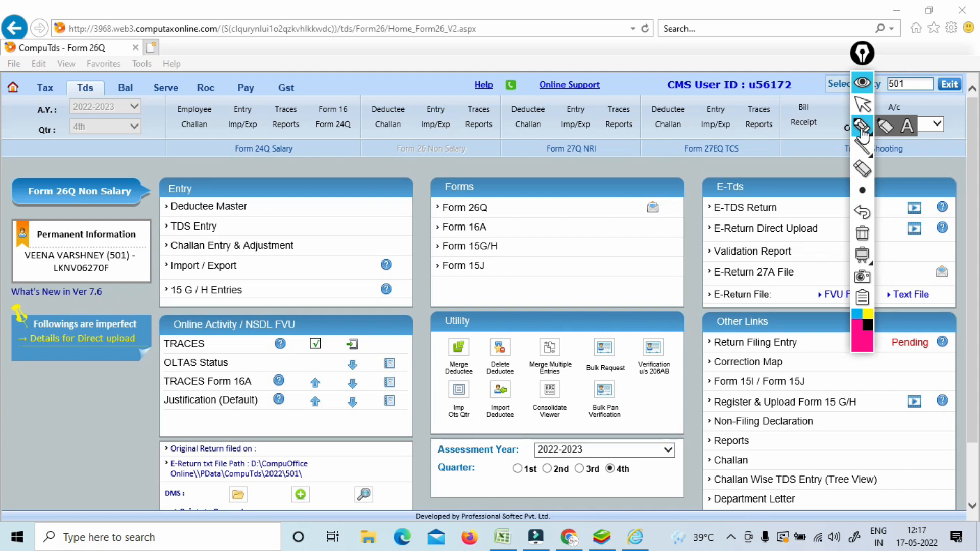
Handwrite TDS and assessment-year notes beside the Entry panel, circling the Form 26Q title and adding 27A.
{"action": "mouse_move", "coordinate": [279, 270]}
{"action": "left_mouse_down"}
{"action": "mouse_move", "coordinate": [292, 287]}
{"action": "mouse_move", "coordinate": [281, 265]}
{"action": "mouse_move", "coordinate": [302, 271]}
{"action": "left_mouse_up"}
{"action": "mouse_move", "coordinate": [299, 250]}
{"action": "left_mouse_down"}
{"action": "mouse_move", "coordinate": [307, 263]}
{"action": "mouse_move", "coordinate": [341, 206]}
{"action": "left_mouse_up"}
{"action": "mouse_move", "coordinate": [343, 186]}
{"action": "left_mouse_down"}
{"action": "mouse_move", "coordinate": [345, 197]}
{"action": "mouse_move", "coordinate": [402, 120]}
{"action": "mouse_move", "coordinate": [424, 114]}
{"action": "left_mouse_up"}
{"action": "left_click_drag", "start_coordinate": [378, 180], "coordinate": [442, 109]}
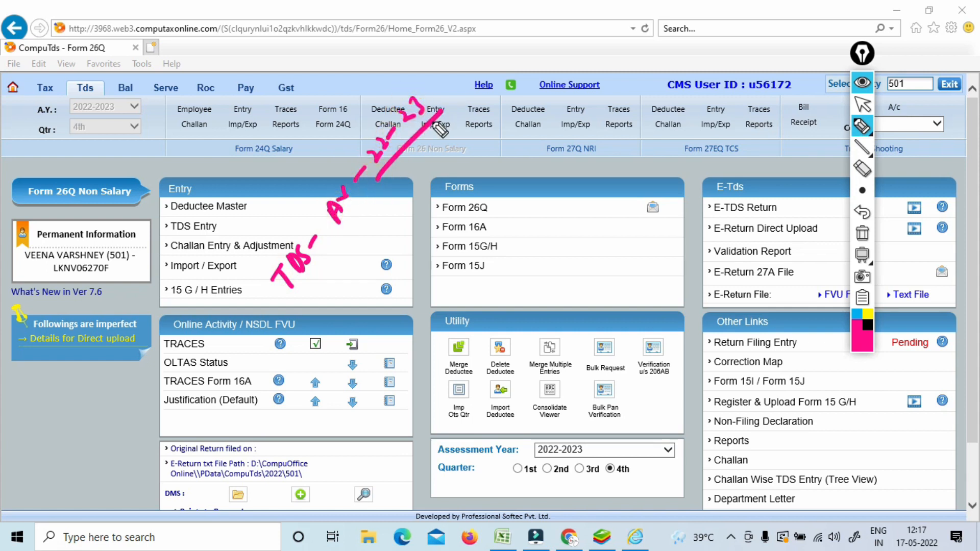
{"action": "left_click_drag", "start_coordinate": [247, 275], "coordinate": [274, 306]}
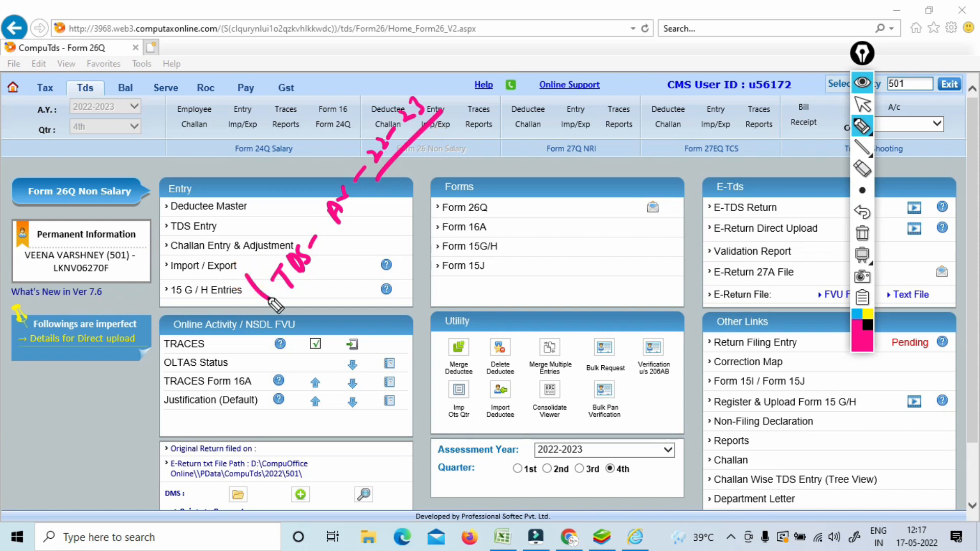
{"action": "mouse_move", "coordinate": [55, 30]}
{"action": "left_mouse_down"}
{"action": "mouse_move", "coordinate": [17, 57]}
{"action": "mouse_move", "coordinate": [115, 71]}
{"action": "mouse_move", "coordinate": [60, 40]}
{"action": "left_mouse_up"}
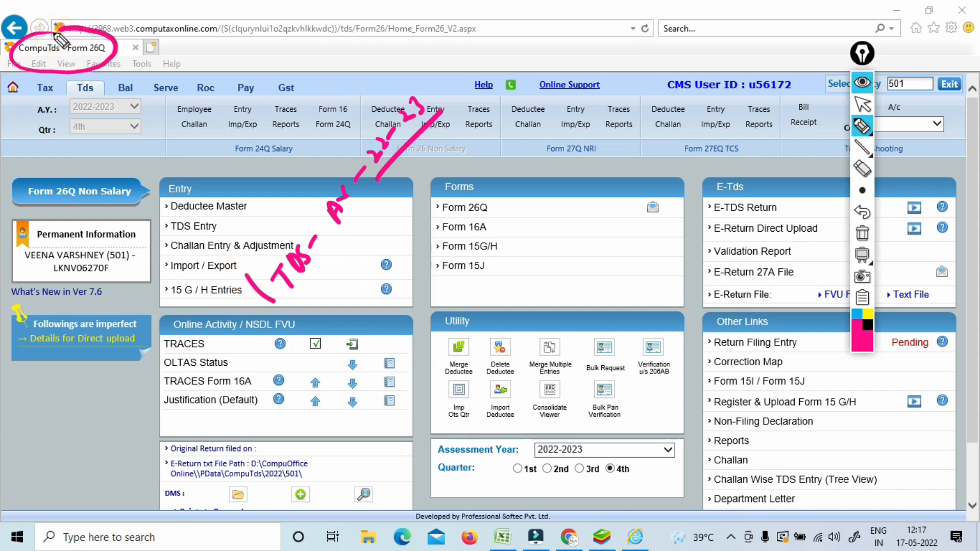
{"action": "mouse_move", "coordinate": [306, 296]}
{"action": "left_mouse_down"}
{"action": "mouse_move", "coordinate": [391, 185]}
{"action": "mouse_move", "coordinate": [426, 252]}
{"action": "mouse_move", "coordinate": [437, 219]}
{"action": "left_mouse_up"}
{"action": "left_click_drag", "start_coordinate": [419, 264], "coordinate": [457, 222]}
{"action": "mouse_move", "coordinate": [464, 159]}
{"action": "left_mouse_down"}
{"action": "mouse_move", "coordinate": [475, 178]}
{"action": "mouse_move", "coordinate": [466, 160]}
{"action": "mouse_move", "coordinate": [479, 156]}
{"action": "mouse_move", "coordinate": [461, 166]}
{"action": "mouse_move", "coordinate": [504, 128]}
{"action": "mouse_move", "coordinate": [469, 188]}
{"action": "left_mouse_up"}
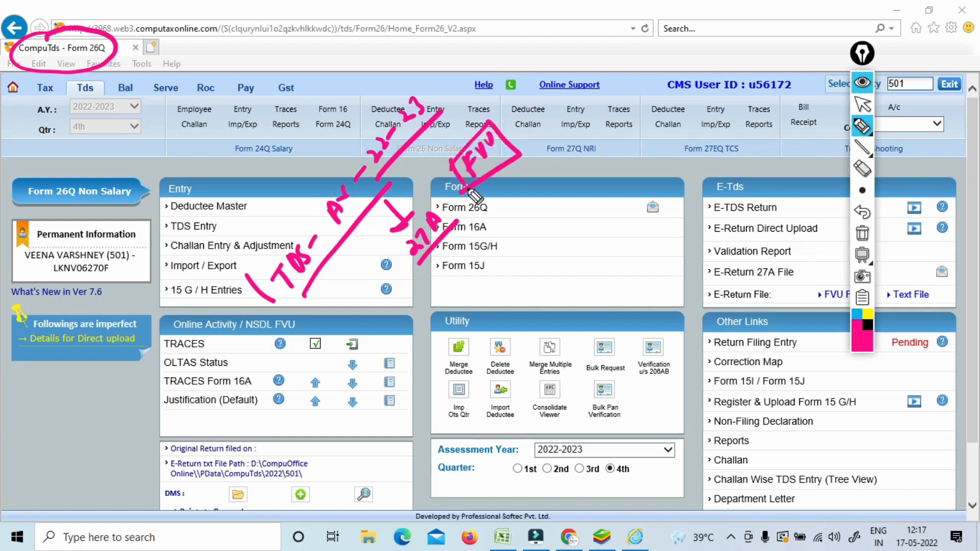
Draw an arrow from the FVU note, write TDS beside it, and add circled direct-upload and account notes.
{"action": "left_click_drag", "start_coordinate": [495, 186], "coordinate": [535, 221]}
{"action": "mouse_move", "coordinate": [537, 217]}
{"action": "left_mouse_down"}
{"action": "mouse_move", "coordinate": [515, 238]}
{"action": "mouse_move", "coordinate": [545, 269]}
{"action": "mouse_move", "coordinate": [556, 231]}
{"action": "mouse_move", "coordinate": [591, 207]}
{"action": "mouse_move", "coordinate": [584, 213]}
{"action": "left_mouse_up"}
{"action": "left_click_drag", "start_coordinate": [571, 244], "coordinate": [611, 203]}
{"action": "left_click_drag", "start_coordinate": [607, 147], "coordinate": [620, 183]}
{"action": "mouse_move", "coordinate": [598, 157]}
{"action": "left_mouse_down"}
{"action": "mouse_move", "coordinate": [633, 185]}
{"action": "mouse_move", "coordinate": [637, 166]}
{"action": "mouse_move", "coordinate": [606, 159]}
{"action": "mouse_move", "coordinate": [681, 149]}
{"action": "mouse_move", "coordinate": [690, 129]}
{"action": "mouse_move", "coordinate": [673, 153]}
{"action": "mouse_move", "coordinate": [699, 128]}
{"action": "mouse_move", "coordinate": [729, 213]}
{"action": "mouse_move", "coordinate": [656, 240]}
{"action": "left_mouse_up"}
{"action": "mouse_move", "coordinate": [614, 264]}
{"action": "left_mouse_down"}
{"action": "mouse_move", "coordinate": [602, 258]}
{"action": "mouse_move", "coordinate": [630, 247]}
{"action": "mouse_move", "coordinate": [595, 280]}
{"action": "mouse_move", "coordinate": [619, 238]}
{"action": "left_mouse_up"}
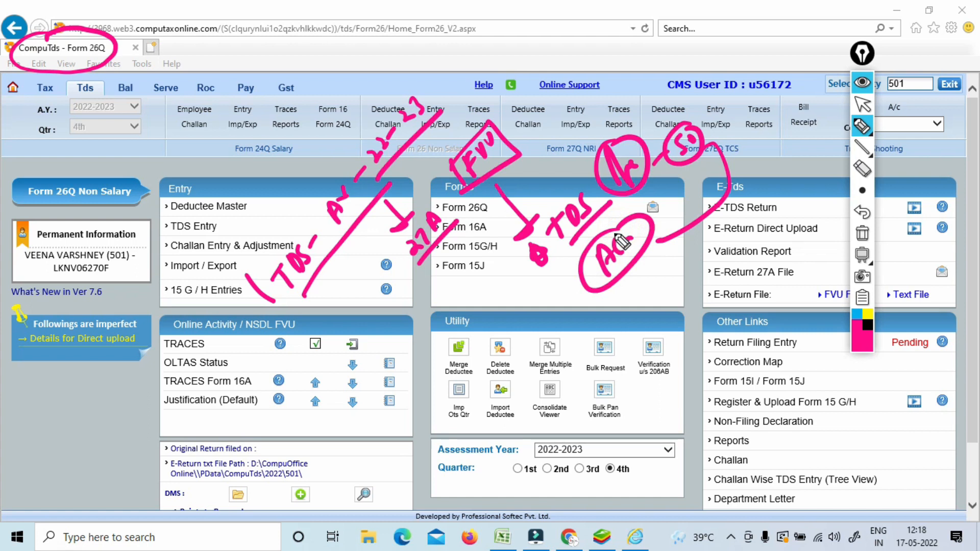
{"action": "left_click_drag", "start_coordinate": [503, 353], "coordinate": [549, 332]}
{"action": "mouse_move", "coordinate": [513, 365]}
{"action": "left_mouse_down"}
{"action": "mouse_move", "coordinate": [578, 305]}
{"action": "mouse_move", "coordinate": [676, 251]}
{"action": "left_mouse_up"}
{"action": "mouse_move", "coordinate": [602, 305]}
{"action": "left_mouse_down"}
{"action": "mouse_move", "coordinate": [755, 203]}
{"action": "mouse_move", "coordinate": [797, 203]}
{"action": "left_mouse_up"}
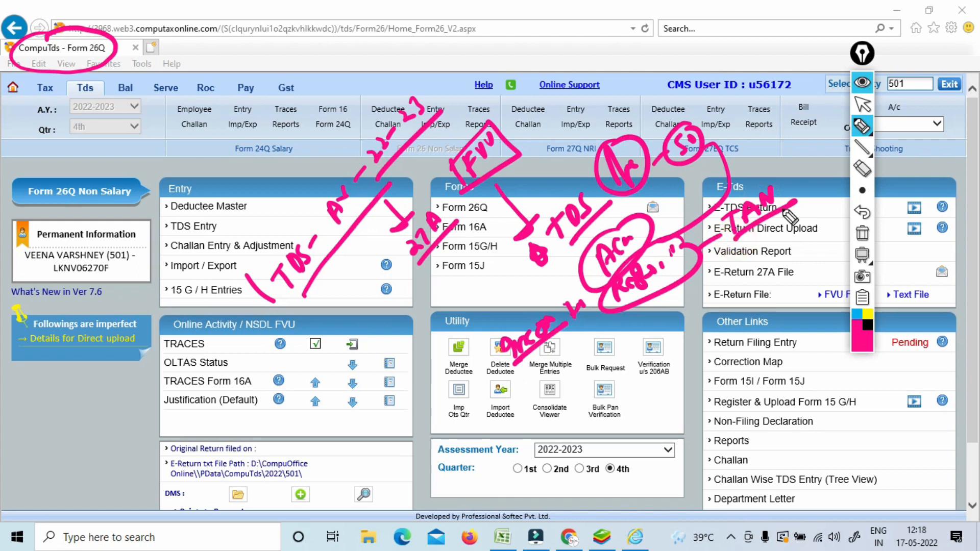
Box the handwritten TAN, circle a note below it, and tick the Form 26Q page as correct.
{"action": "left_click_drag", "start_coordinate": [711, 206], "coordinate": [723, 250]}
{"action": "mouse_move", "coordinate": [712, 206]}
{"action": "left_mouse_down"}
{"action": "mouse_move", "coordinate": [741, 189]}
{"action": "mouse_move", "coordinate": [746, 231]}
{"action": "left_mouse_up"}
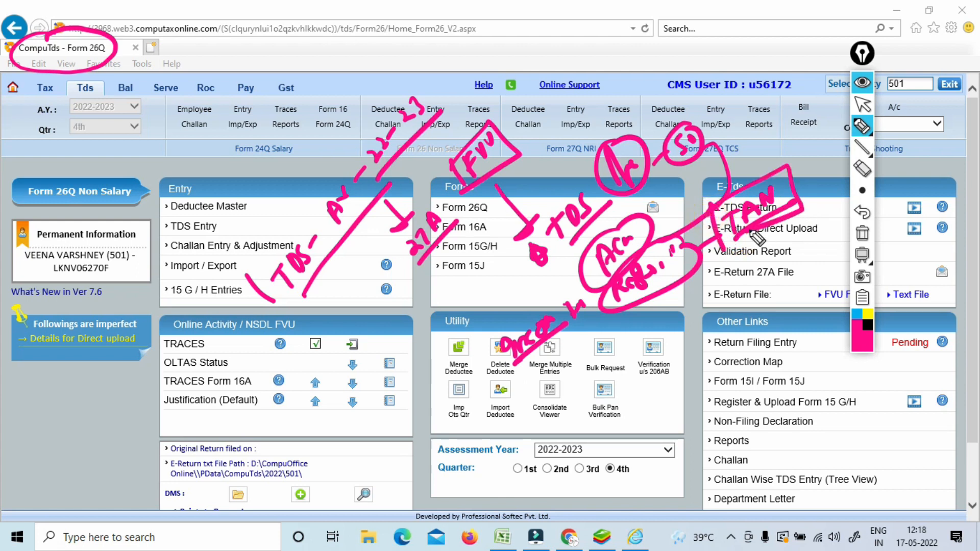
{"action": "mouse_move", "coordinate": [719, 264]}
{"action": "left_mouse_down"}
{"action": "mouse_move", "coordinate": [733, 279]}
{"action": "mouse_move", "coordinate": [744, 274]}
{"action": "mouse_move", "coordinate": [731, 257]}
{"action": "left_mouse_up"}
{"action": "left_click_drag", "start_coordinate": [729, 250], "coordinate": [740, 245]}
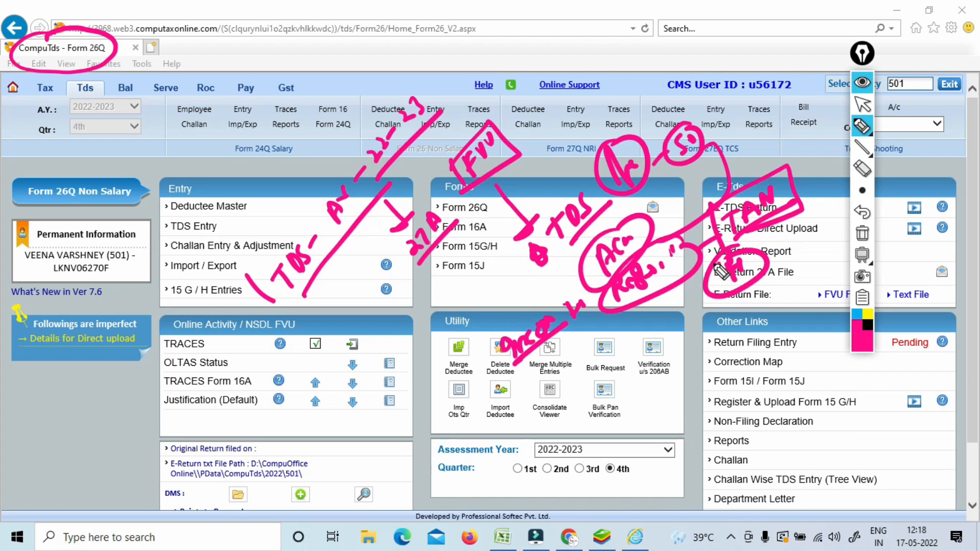
{"action": "left_click_drag", "start_coordinate": [73, 33], "coordinate": [100, 9]}
{"action": "mouse_move", "coordinate": [187, 180]}
{"action": "left_mouse_down"}
{"action": "mouse_move", "coordinate": [188, 188]}
{"action": "mouse_move", "coordinate": [215, 171]}
{"action": "mouse_move", "coordinate": [195, 190]}
{"action": "left_mouse_up"}
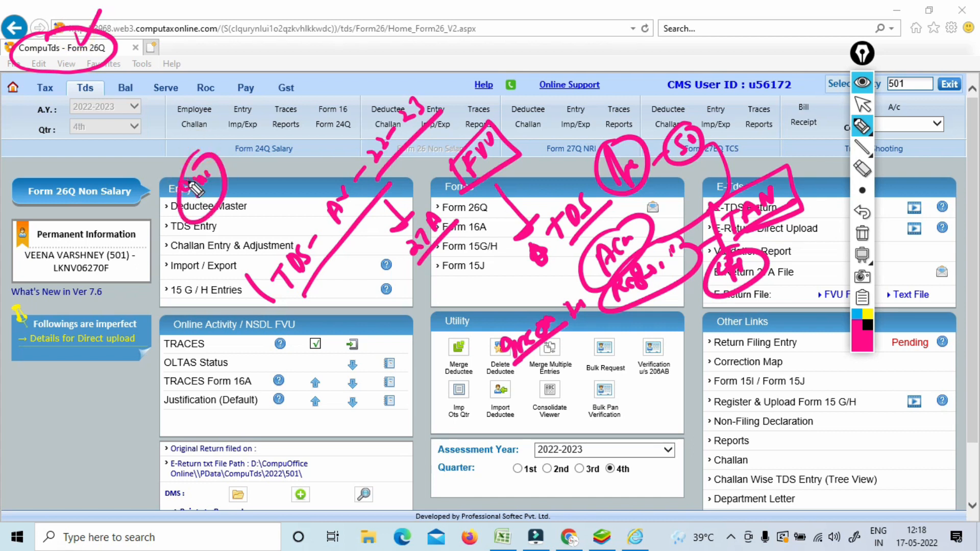
Clear the screen notes, then open E-Return Direct Upload and start uploading the return with DSC.
{"action": "left_click", "coordinate": [862, 233]}
{"action": "left_click", "coordinate": [863, 105]}
{"action": "left_click_drag", "start_coordinate": [862, 52], "coordinate": [950, 23]}
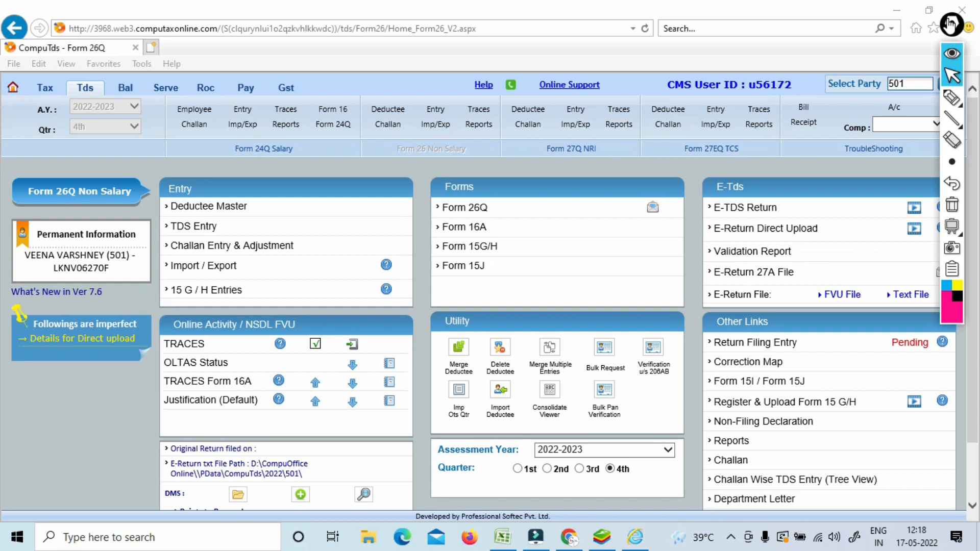
{"action": "left_click", "coordinate": [772, 231]}
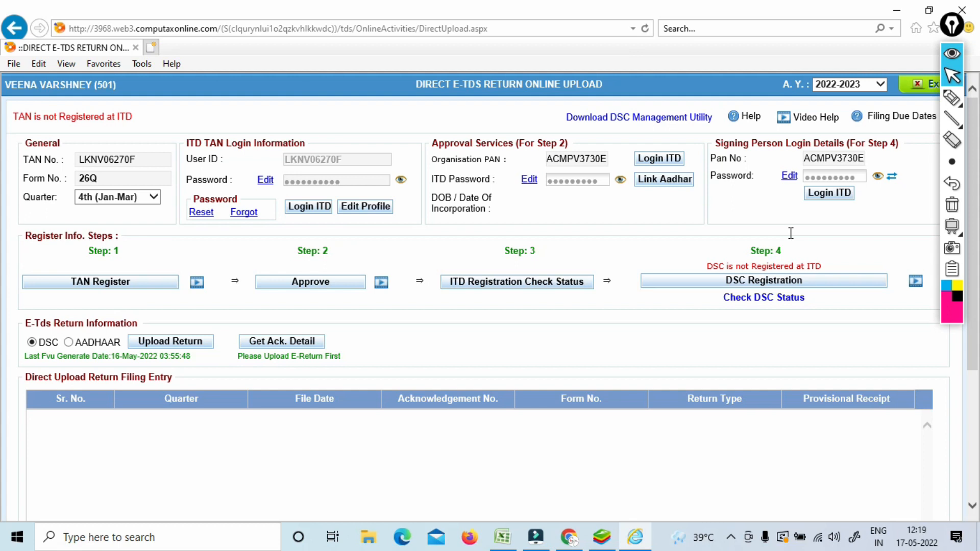
{"action": "left_click", "coordinate": [186, 351]}
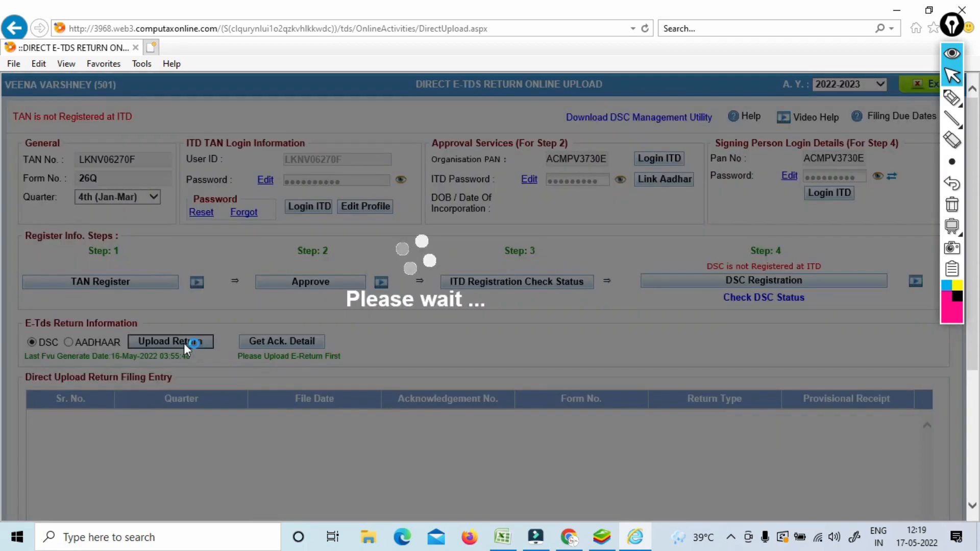
Handwrite and underline a TAN note near Step 3 while the portal loads, then clear it.
{"action": "left_click", "coordinate": [952, 100]}
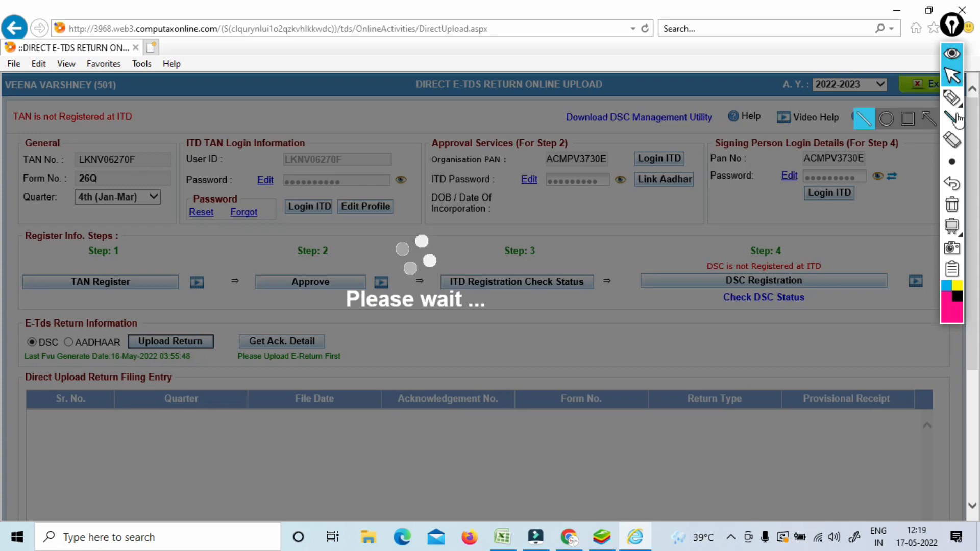
{"action": "mouse_move", "coordinate": [531, 267]}
{"action": "left_mouse_down"}
{"action": "mouse_move", "coordinate": [560, 264]}
{"action": "mouse_move", "coordinate": [567, 243]}
{"action": "mouse_move", "coordinate": [642, 183]}
{"action": "left_mouse_up"}
{"action": "left_click_drag", "start_coordinate": [611, 231], "coordinate": [665, 184]}
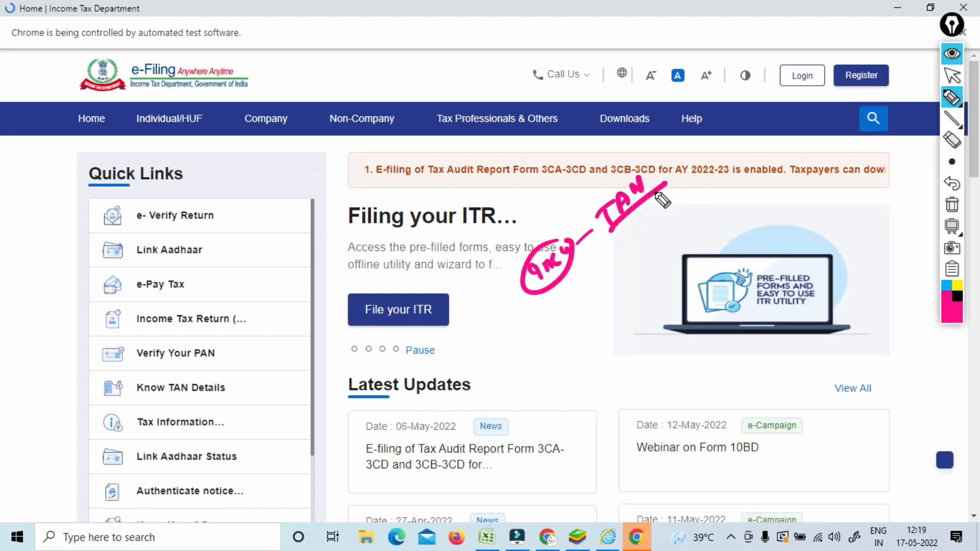
{"action": "left_click", "coordinate": [953, 206]}
{"action": "left_click", "coordinate": [952, 76]}
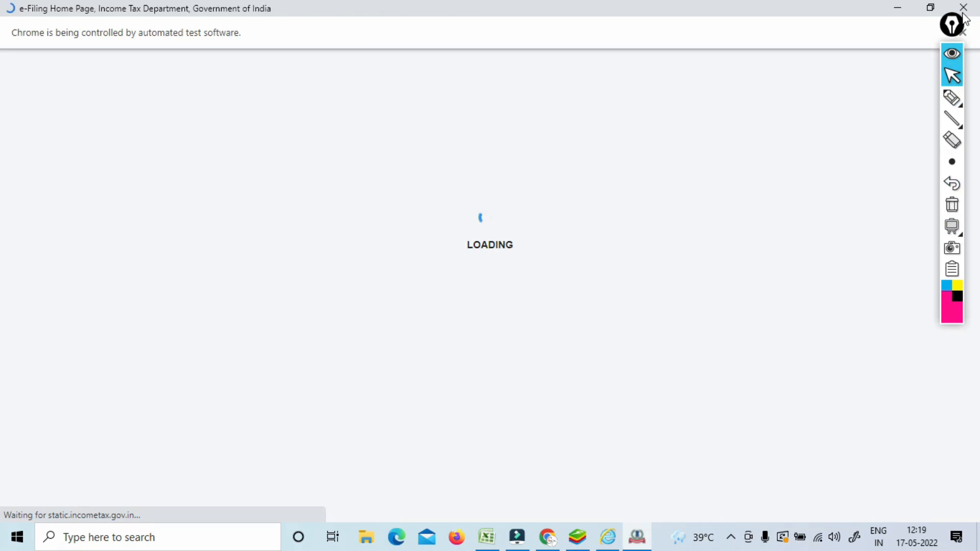
Minimise the e-Filing window, reopen E-Return Direct Upload from the Form 26Q home, and select AADHAAR.
{"action": "left_click", "coordinate": [892, 8]}
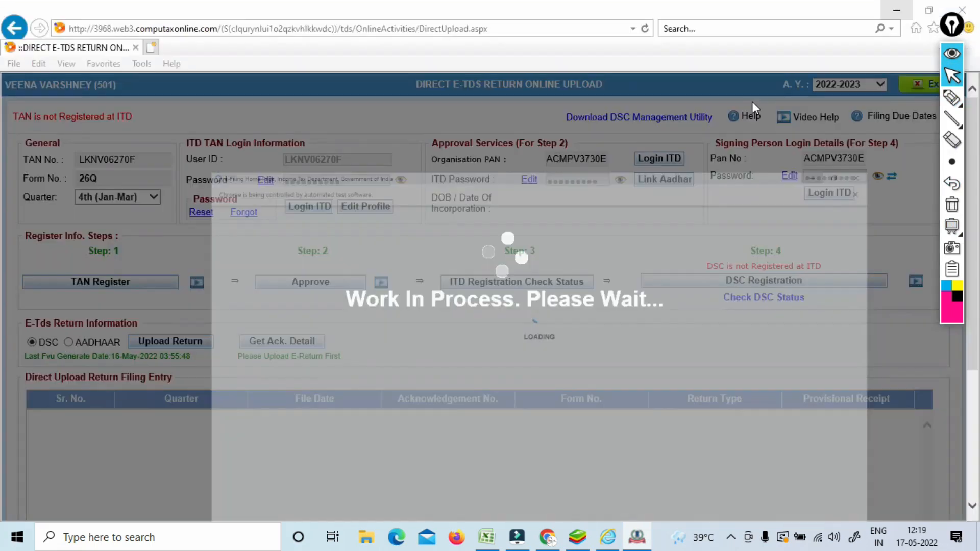
{"action": "left_click", "coordinate": [7, 29]}
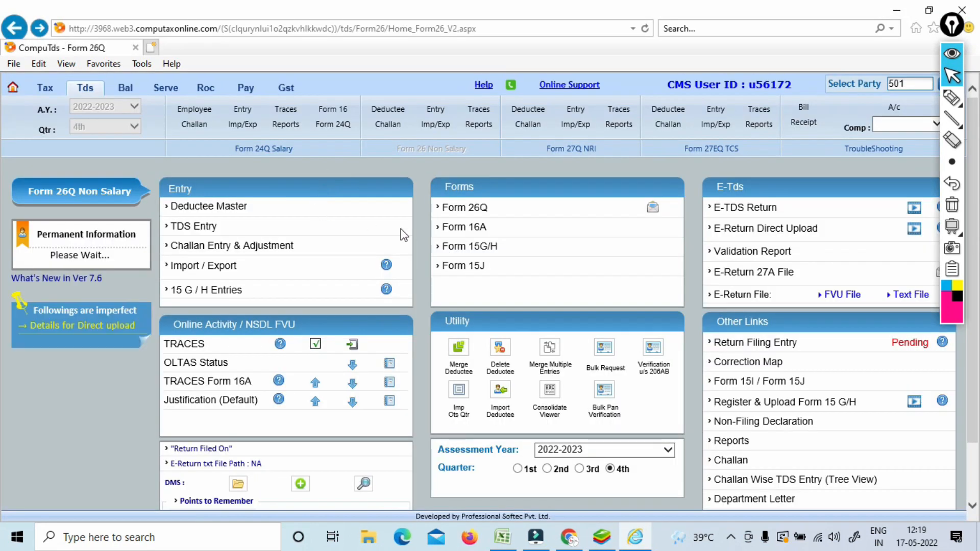
{"action": "left_click", "coordinate": [745, 230]}
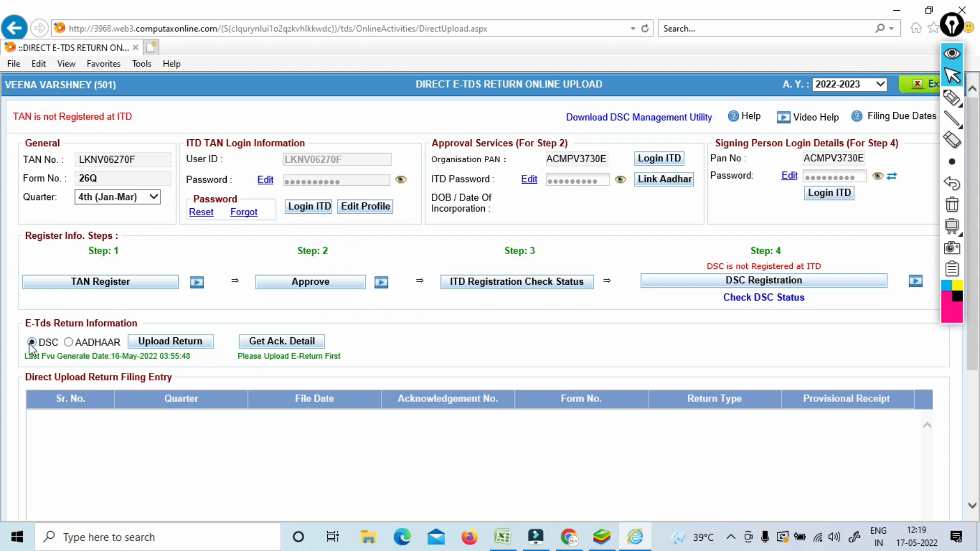
{"action": "left_click", "coordinate": [70, 343]}
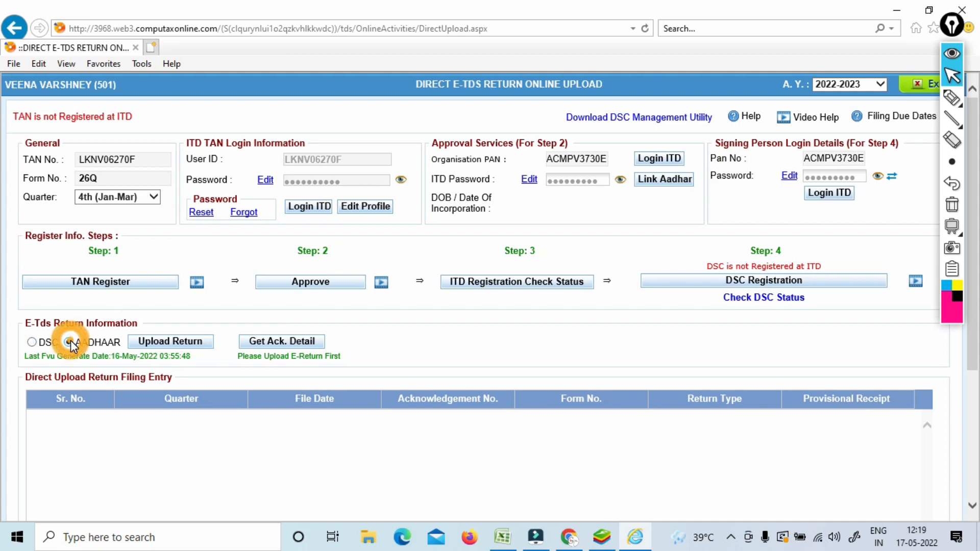
Start the upload and sign in to the e-Filing portal using the deductor's TAN as User ID.
{"action": "left_click", "coordinate": [164, 348]}
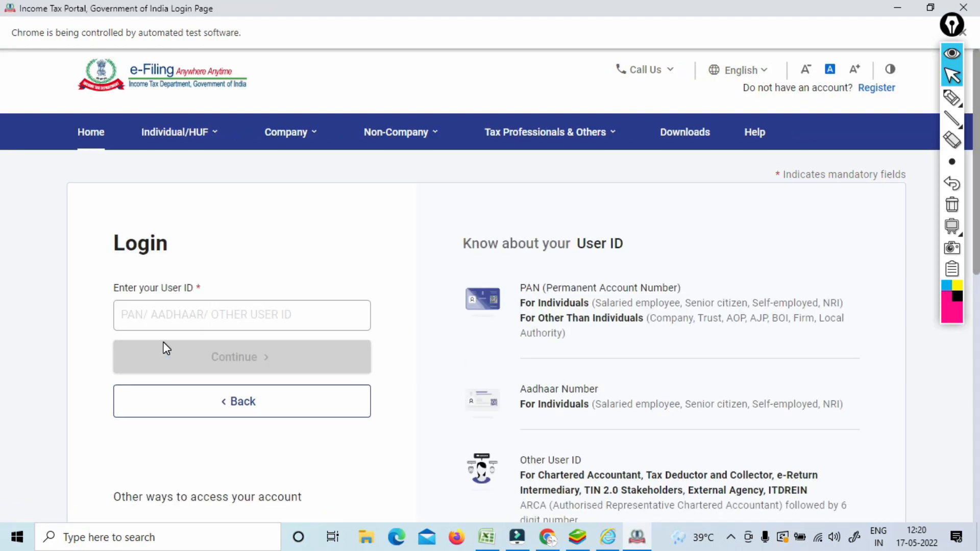
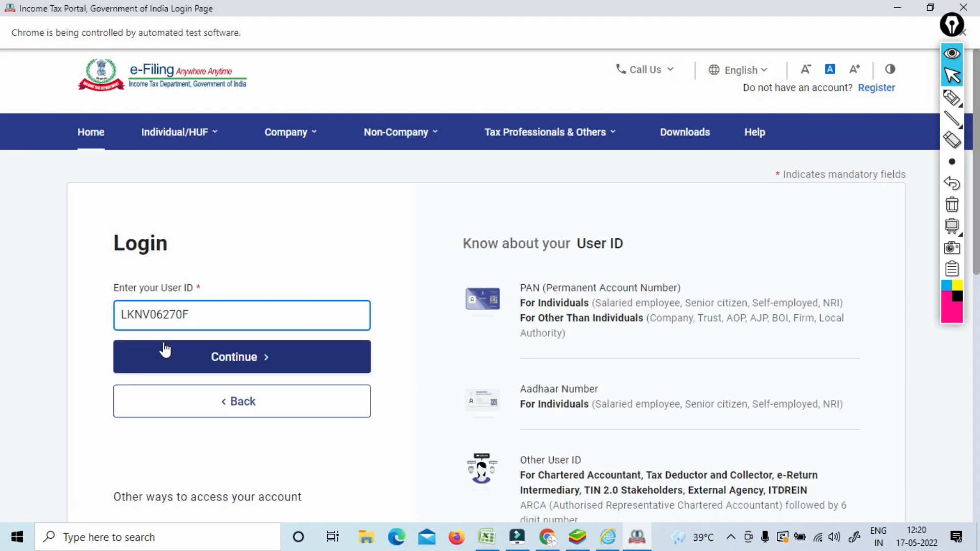
{"action": "left_click", "coordinate": [164, 349]}
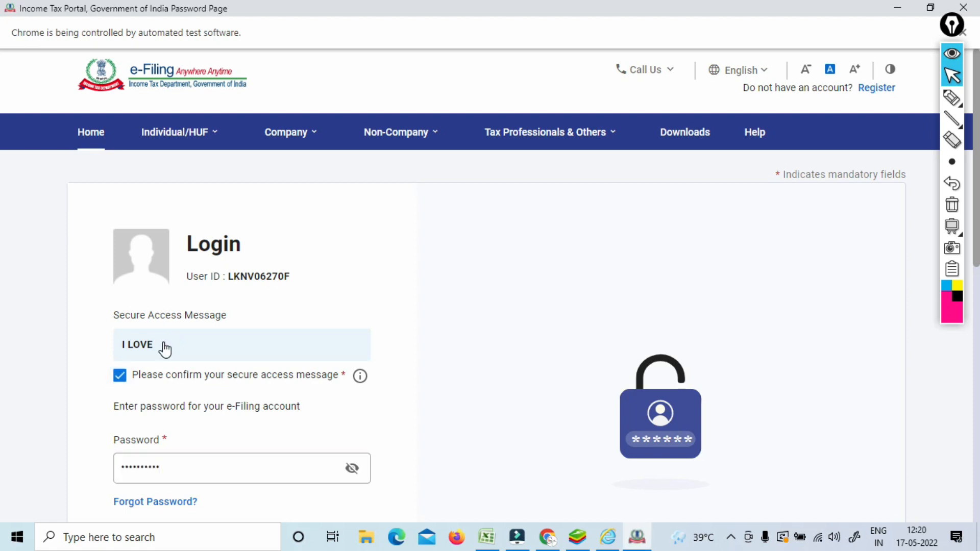
{"action": "left_click", "coordinate": [951, 98]}
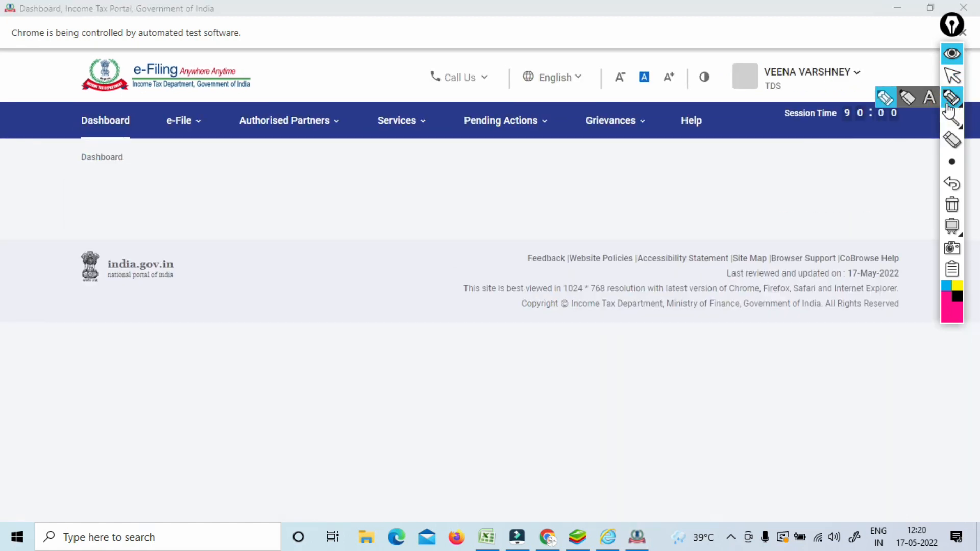
Go to File Income Tax Forms, upload FvuZip.zip for 2021-22 Q4, and generate an Aadhaar OTP.
{"action": "mouse_move", "coordinate": [202, 111]}
{"action": "left_mouse_down"}
{"action": "mouse_move", "coordinate": [154, 134]}
{"action": "mouse_move", "coordinate": [220, 127]}
{"action": "mouse_move", "coordinate": [197, 108]}
{"action": "left_mouse_up"}
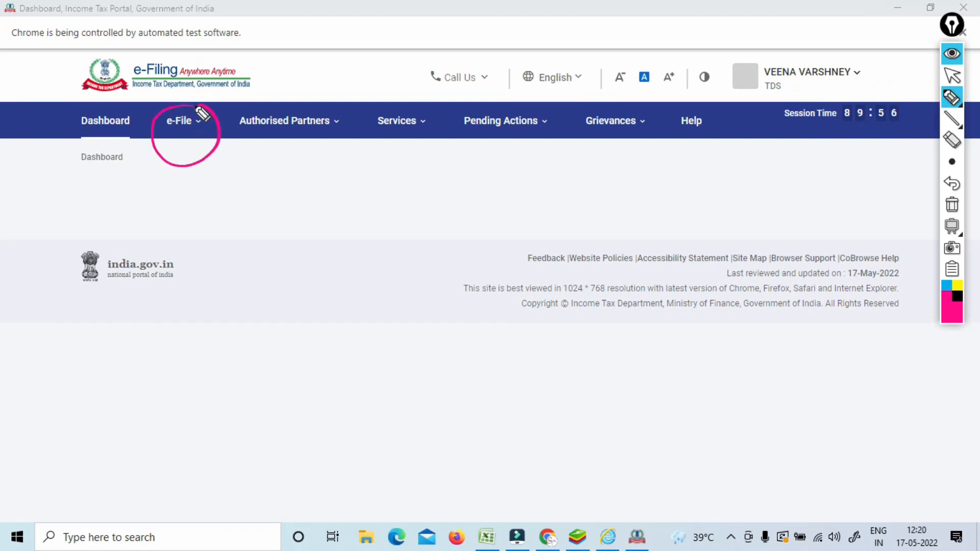
{"action": "mouse_move", "coordinate": [306, 163]}
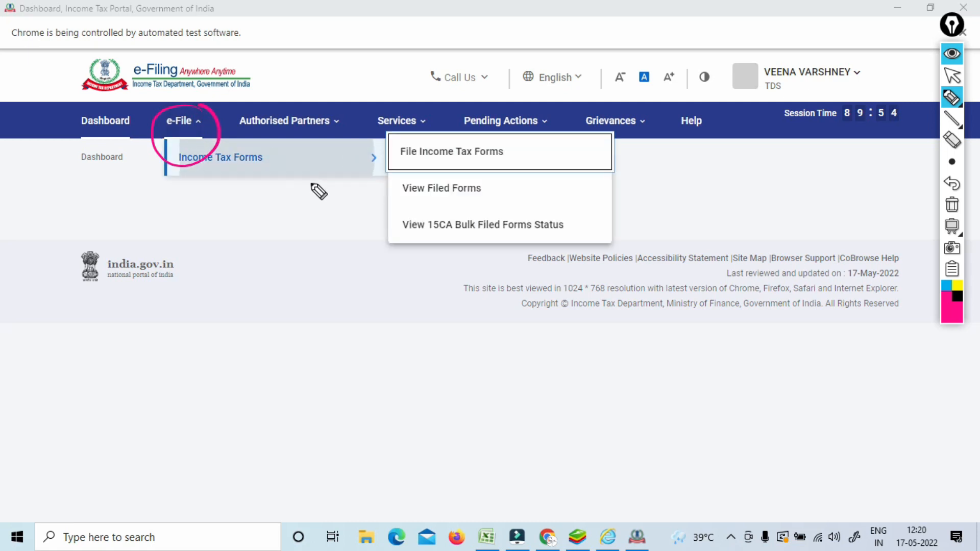
{"action": "left_click", "coordinate": [488, 169]}
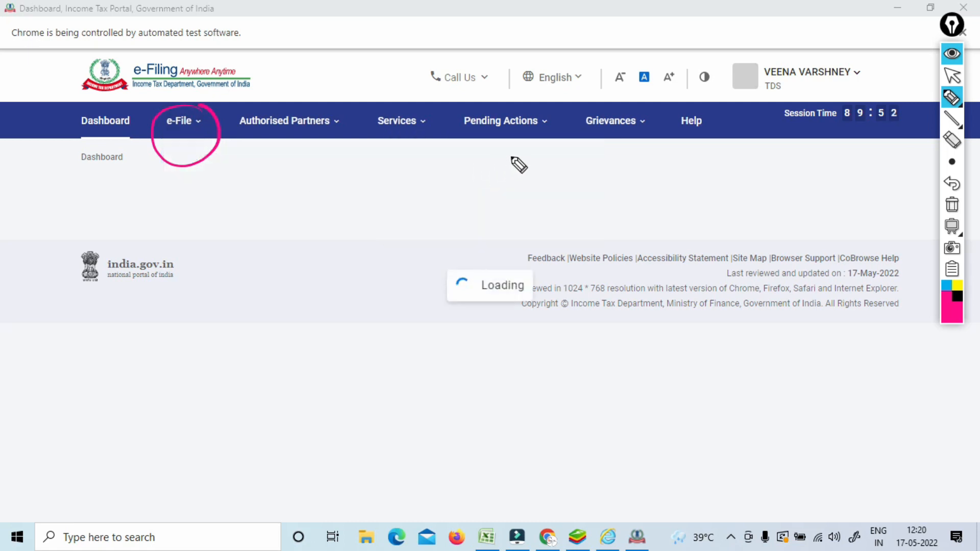
{"action": "left_click", "coordinate": [952, 205]}
{"action": "mouse_move", "coordinate": [954, 92]}
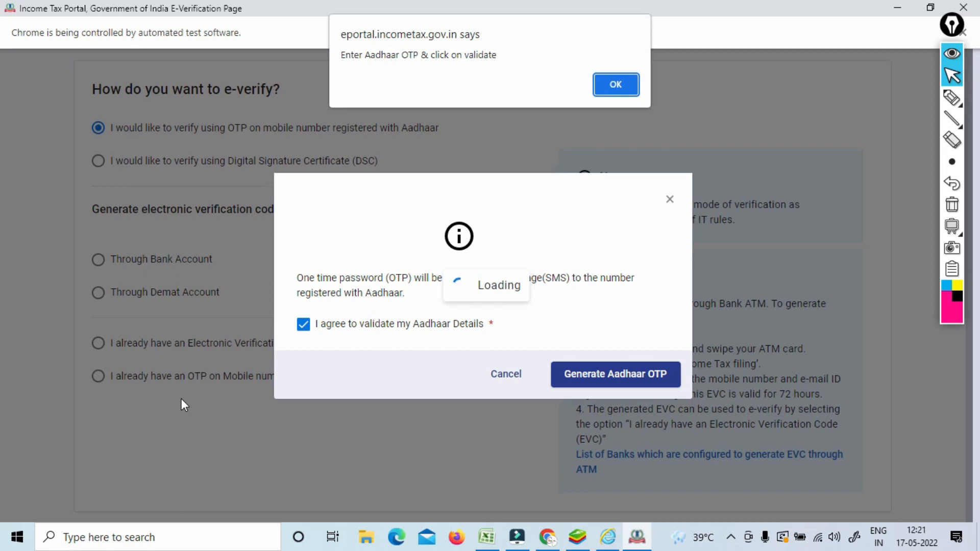
Dismiss the alert, enter and validate the six-digit Aadhaar OTP, and confirm the return submission.
{"action": "left_click", "coordinate": [612, 85]}
{"action": "left_click", "coordinate": [360, 274]}
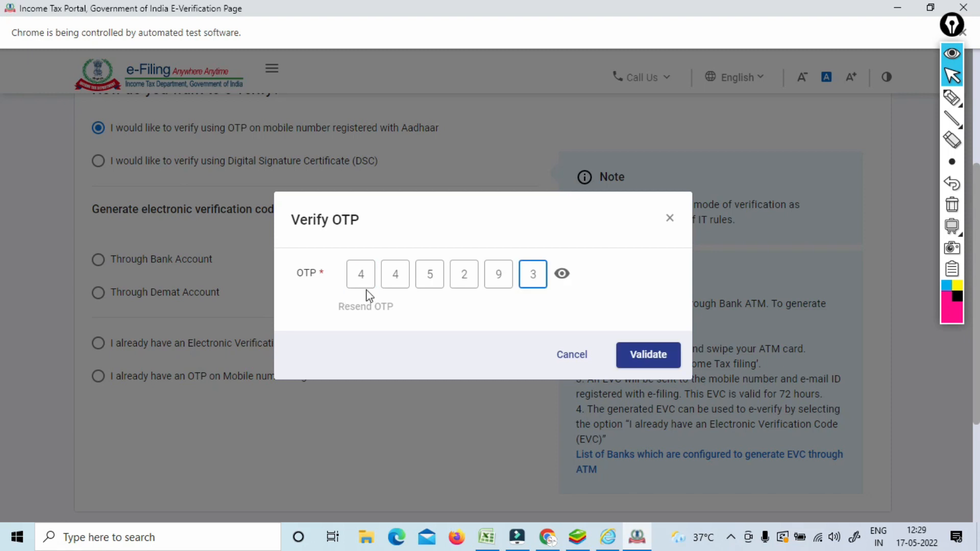
{"action": "left_click", "coordinate": [644, 362]}
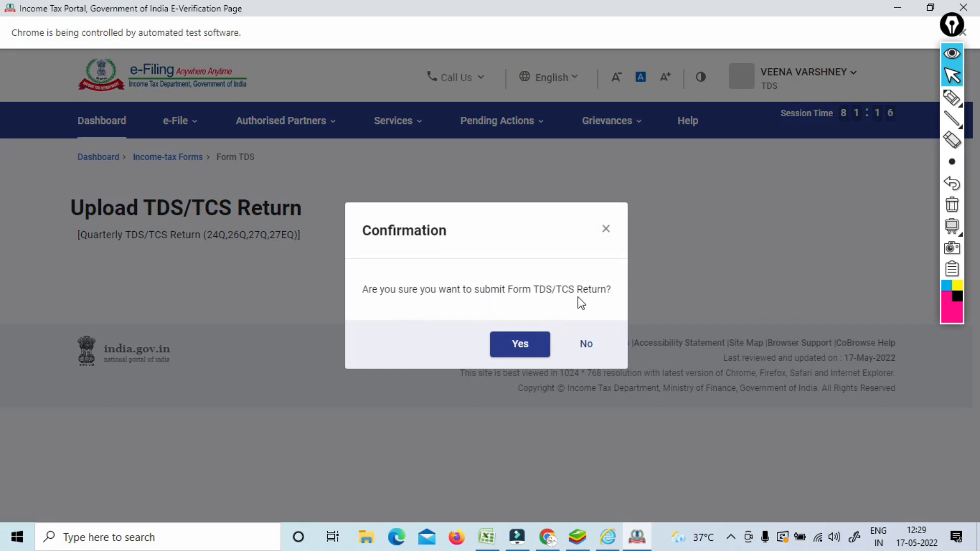
{"action": "left_click", "coordinate": [513, 352]}
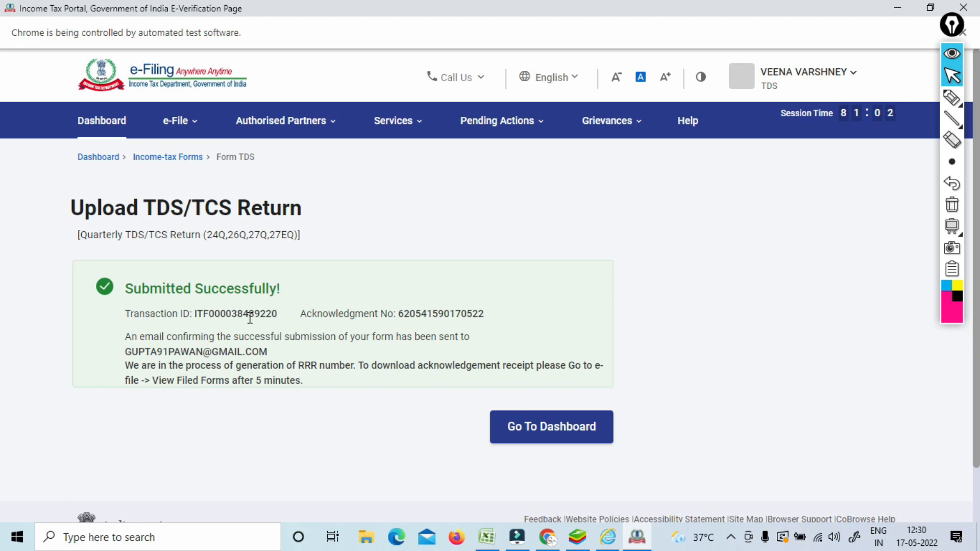
{"action": "left_click", "coordinate": [952, 97]}
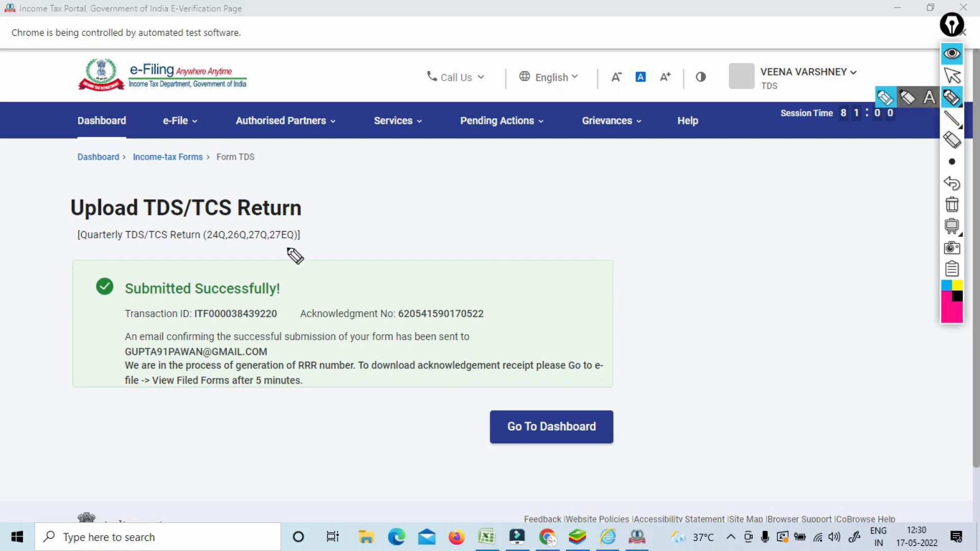
{"action": "left_click_drag", "start_coordinate": [292, 261], "coordinate": [334, 221]}
{"action": "mouse_move", "coordinate": [346, 186]}
{"action": "left_mouse_down"}
{"action": "mouse_move", "coordinate": [354, 197]}
{"action": "mouse_move", "coordinate": [365, 187]}
{"action": "left_mouse_up"}
{"action": "mouse_move", "coordinate": [369, 165]}
{"action": "left_mouse_down"}
{"action": "mouse_move", "coordinate": [374, 174]}
{"action": "mouse_move", "coordinate": [446, 163]}
{"action": "left_mouse_up"}
{"action": "left_click", "coordinate": [376, 165]}
{"action": "mouse_move", "coordinate": [435, 146]}
{"action": "left_mouse_down"}
{"action": "mouse_move", "coordinate": [446, 151]}
{"action": "mouse_move", "coordinate": [465, 138]}
{"action": "mouse_move", "coordinate": [437, 137]}
{"action": "left_mouse_up"}
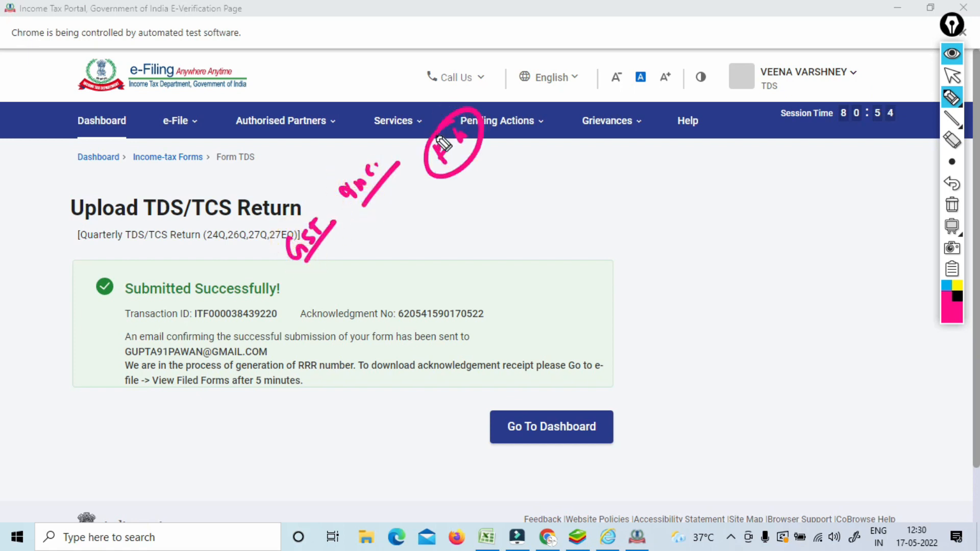
{"action": "mouse_move", "coordinate": [439, 267]}
{"action": "left_mouse_down"}
{"action": "mouse_move", "coordinate": [431, 258]}
{"action": "mouse_move", "coordinate": [499, 194]}
{"action": "left_mouse_up"}
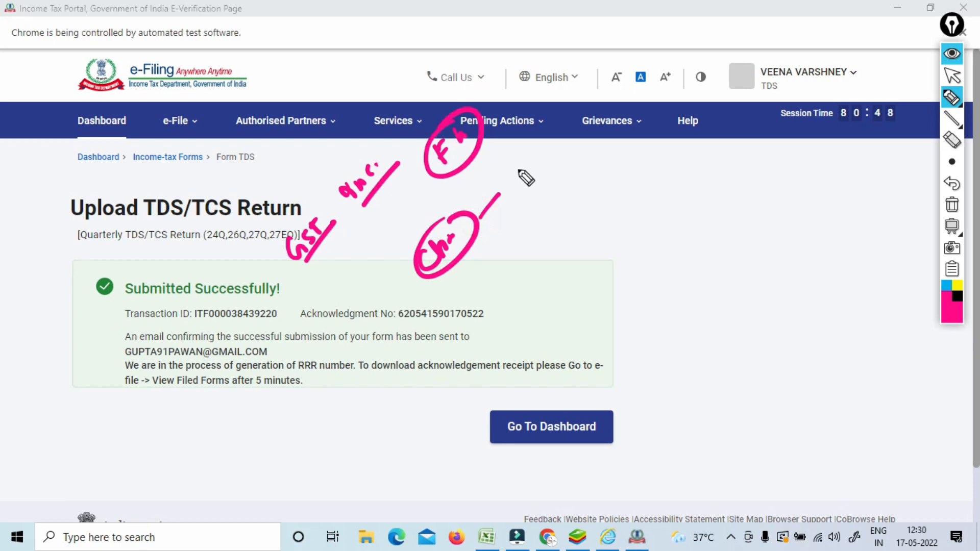